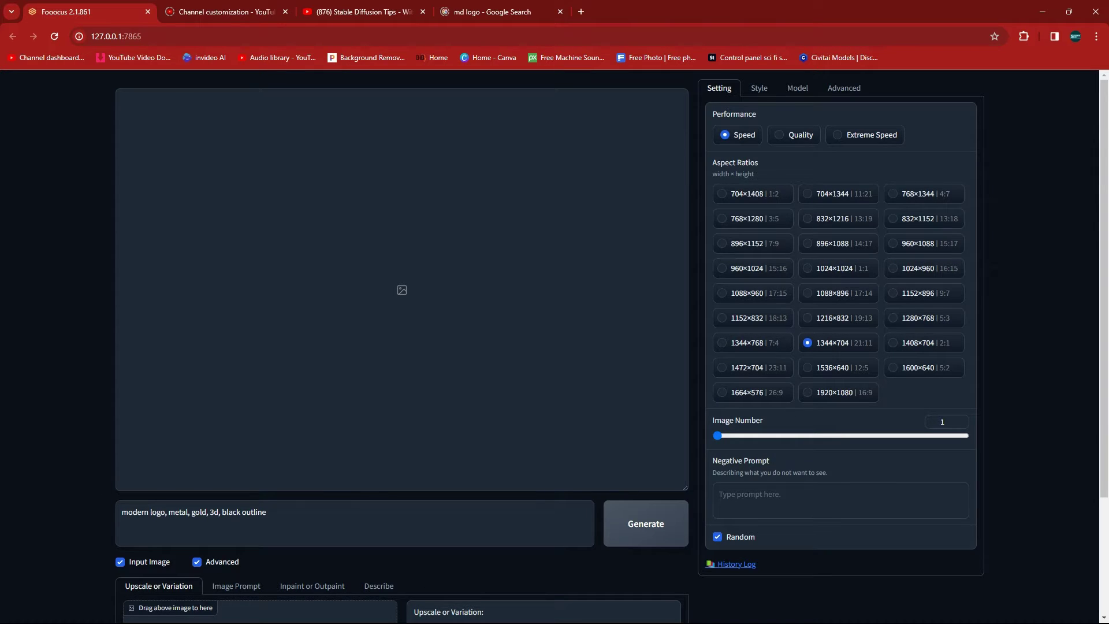
- Switch to File Explorer and open webui.py from Desktop > Fooocus_win64_2-0-50 > Fooocus in Notepad
key("alt+Tab")
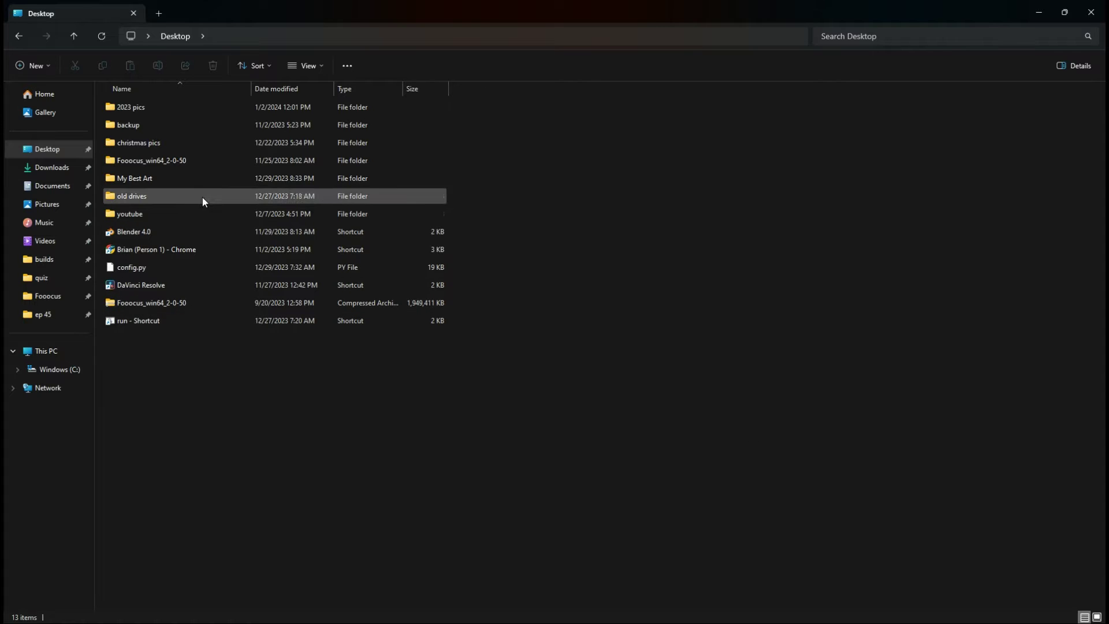
double_click(157, 161)
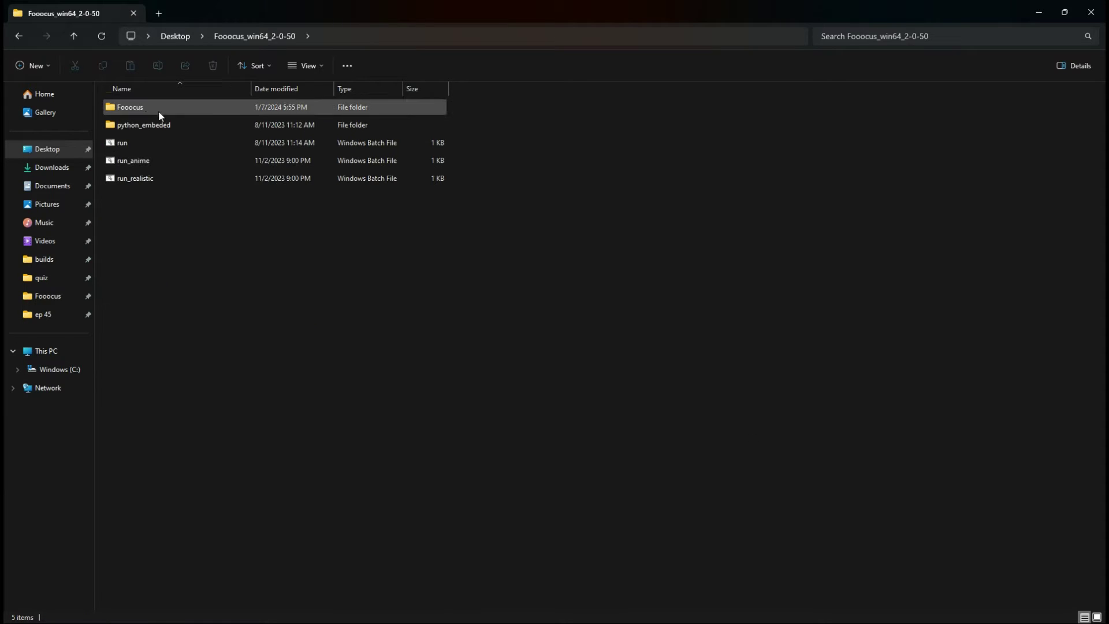
double_click(128, 107)
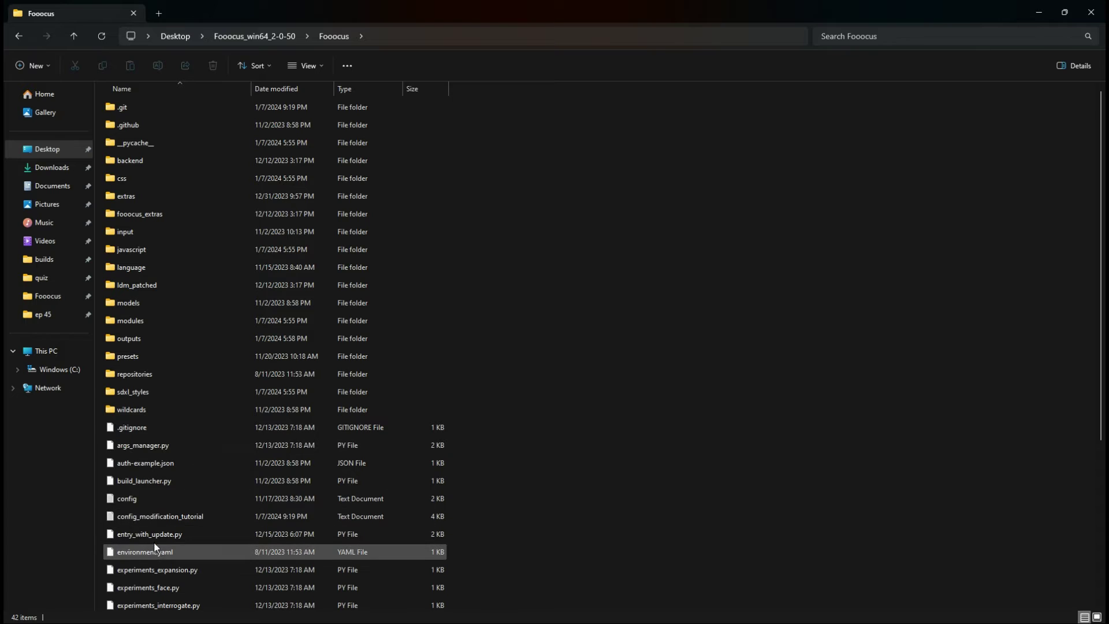
scroll(151, 554, "down", 5)
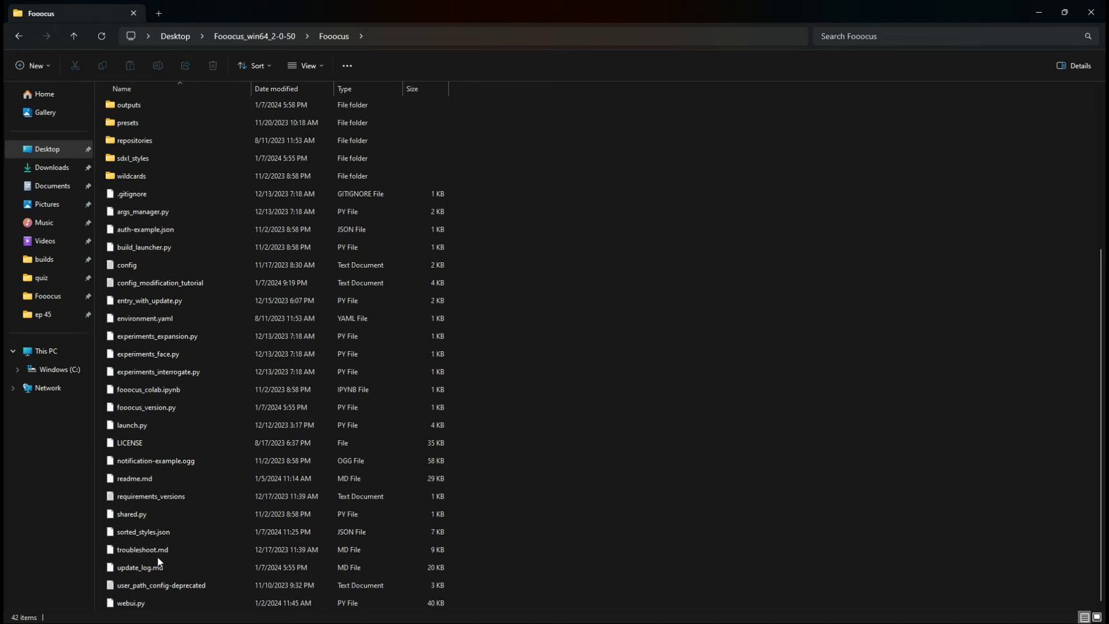
right_click(129, 603)
mouse_move(174, 425)
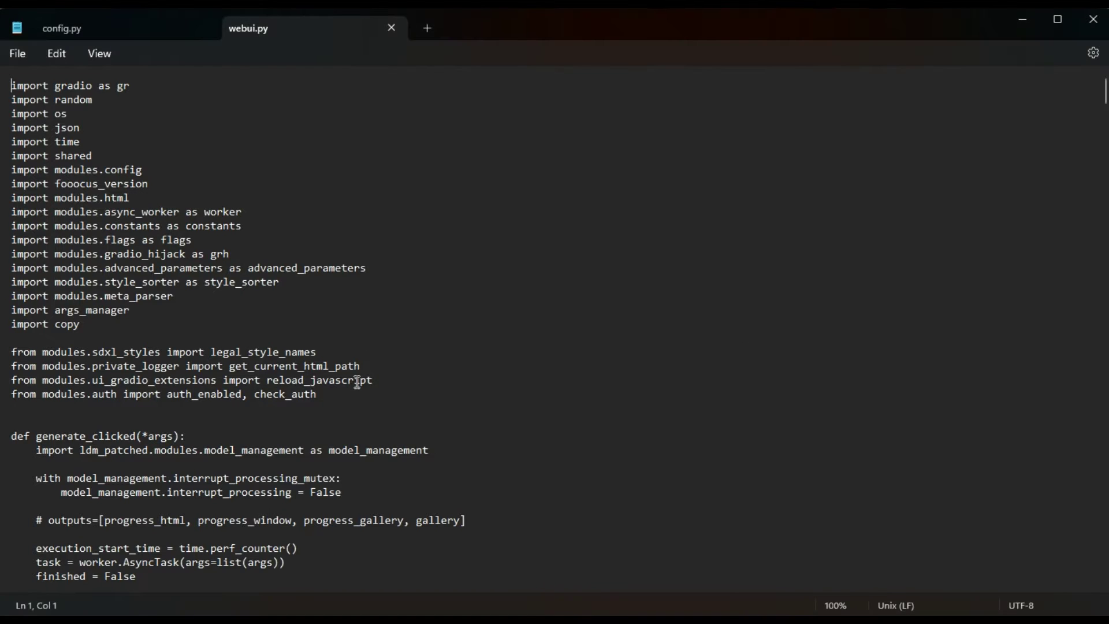
- Go to line 229 of webui.py and locate the Image Number slider definition just below it
left_click(62, 53)
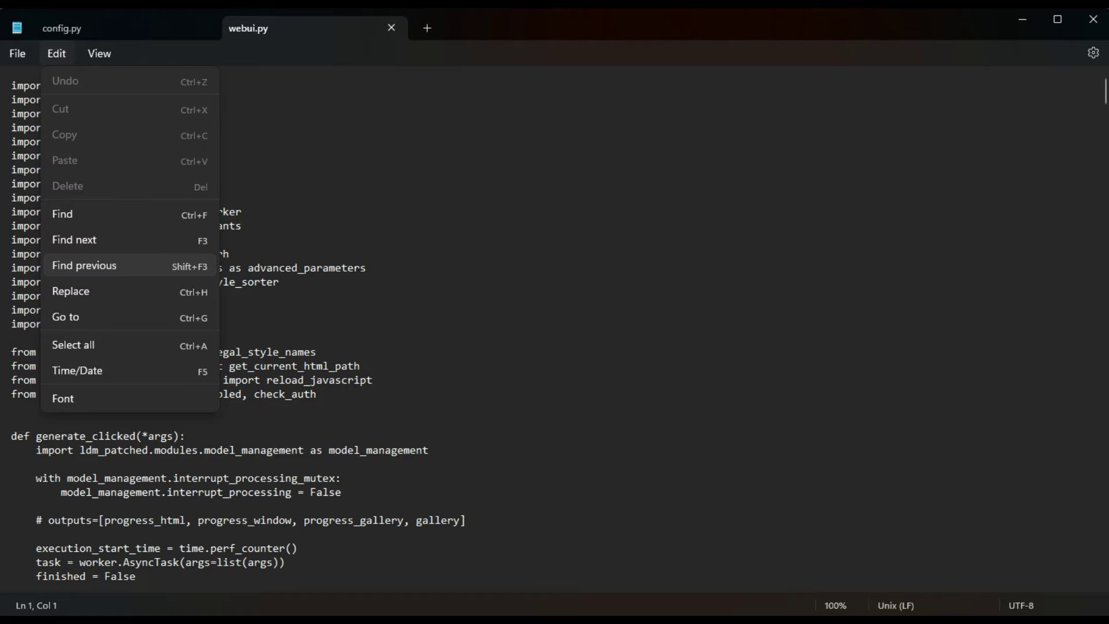
left_click(91, 322)
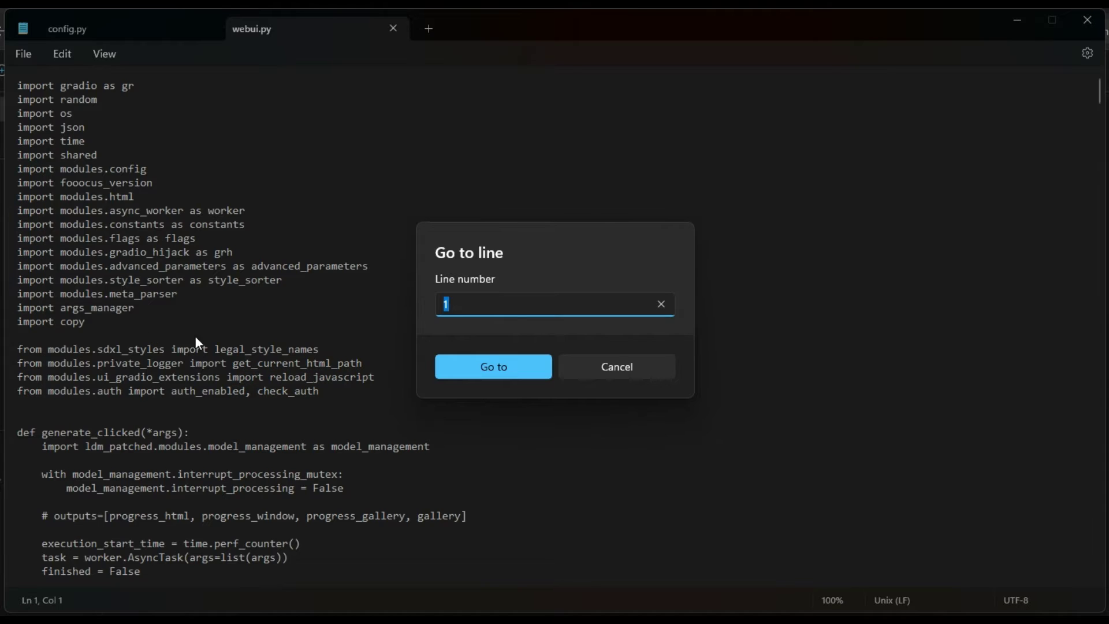
type("229")
left_click(499, 364)
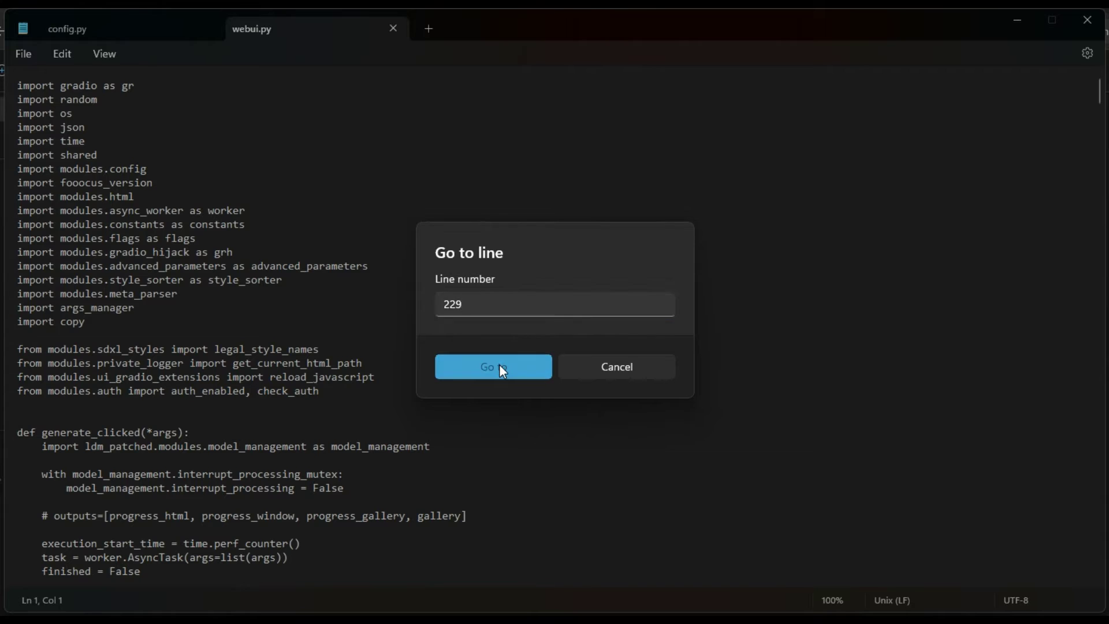
scroll(396, 432, "down", 3)
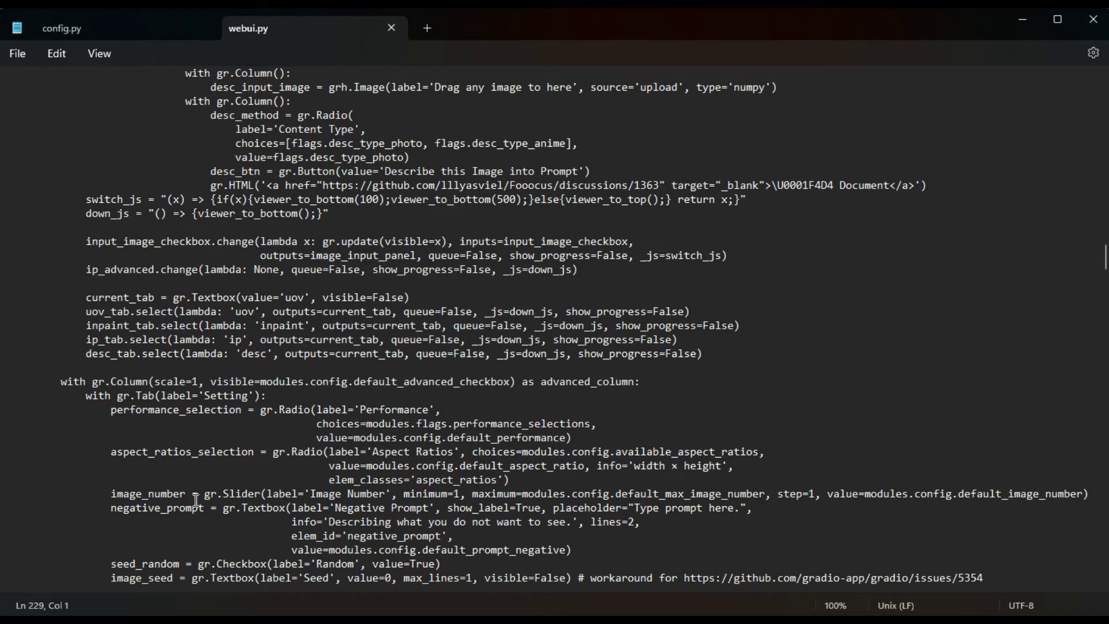
- Highlight the image_number slider code, including its maximum=modules.config.default_max_image_number argument
left_click_drag(110, 494, 458, 494)
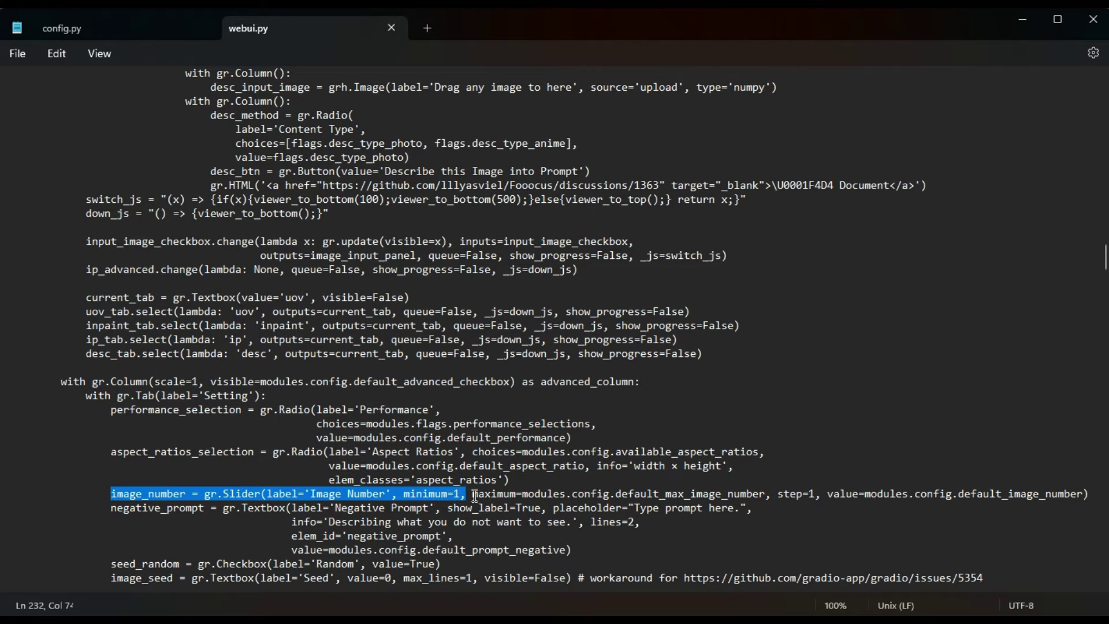
left_click_drag(472, 494, 644, 496)
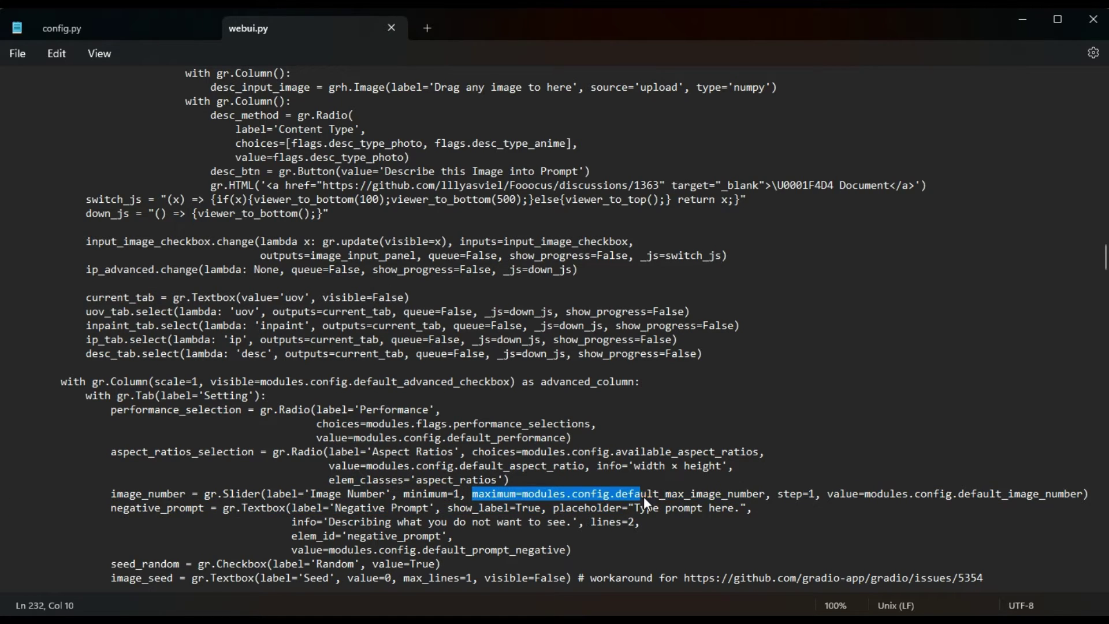
left_click_drag(723, 501, 710, 497)
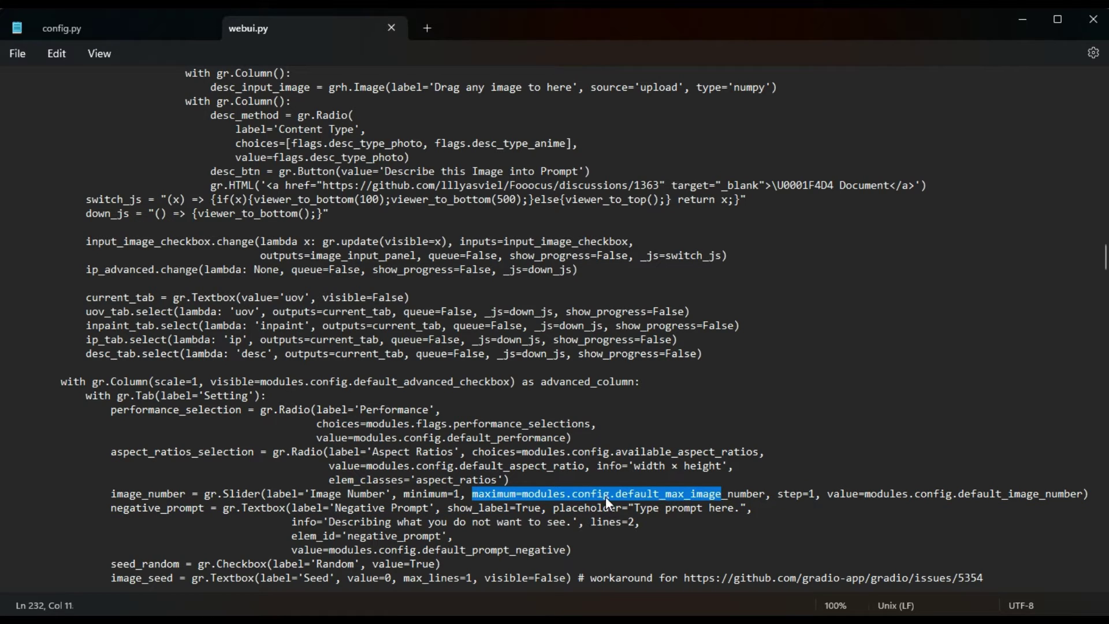
- Open config.py from Fooocus's modules folder in Notepad and go to the default_max_image_number block at line 246
key("alt+Tab")
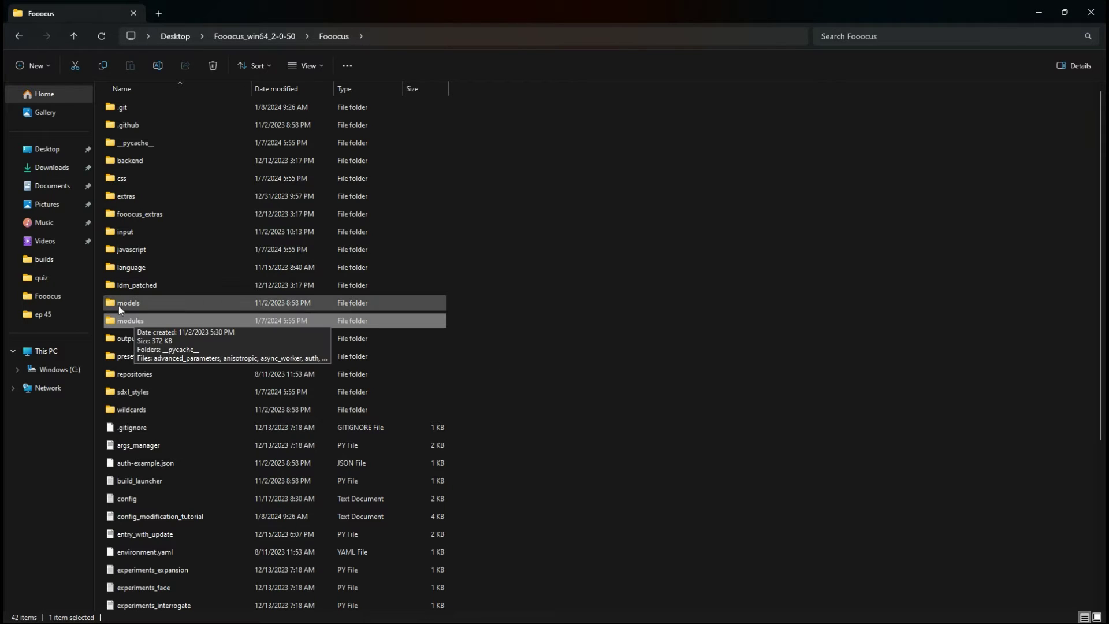
mouse_move(122, 311)
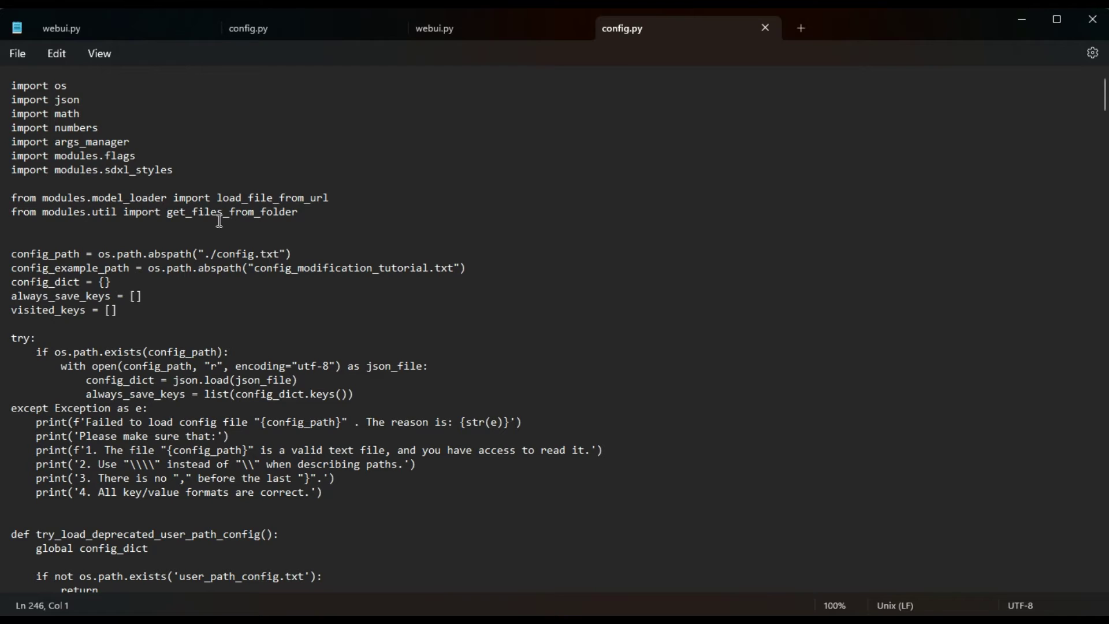
left_click(56, 57)
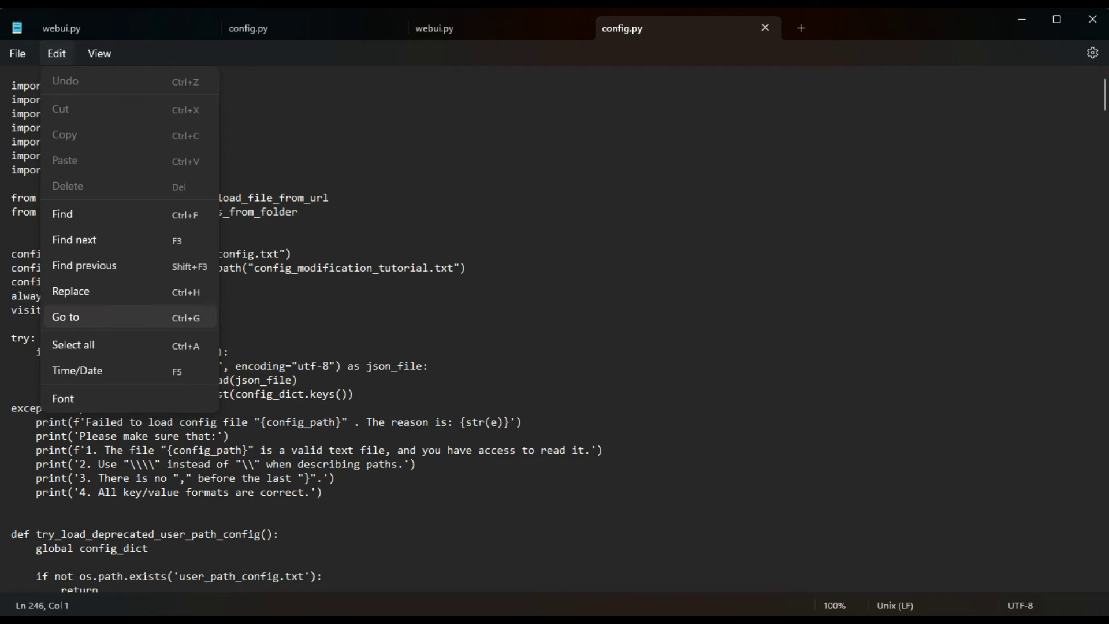
left_click(81, 317)
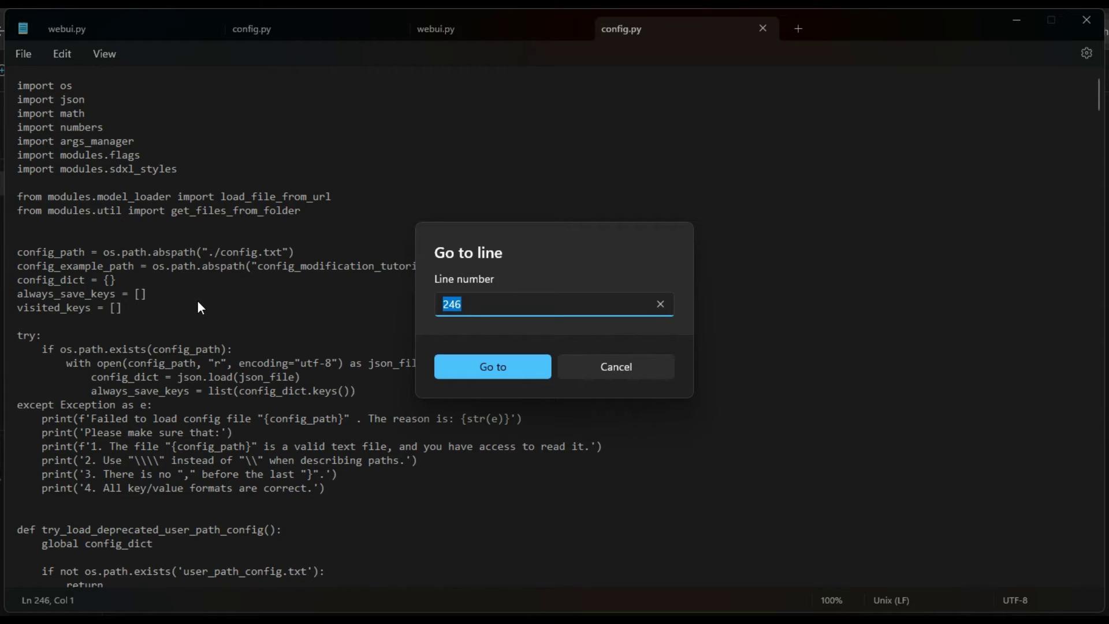
left_click(492, 365)
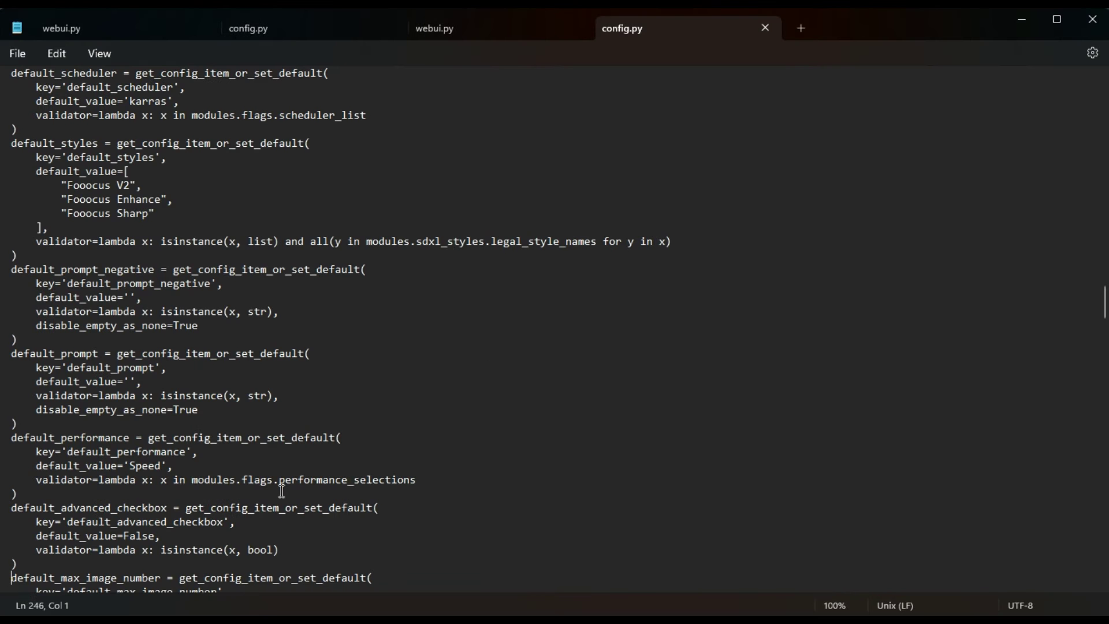
scroll(87, 552, "down", 3)
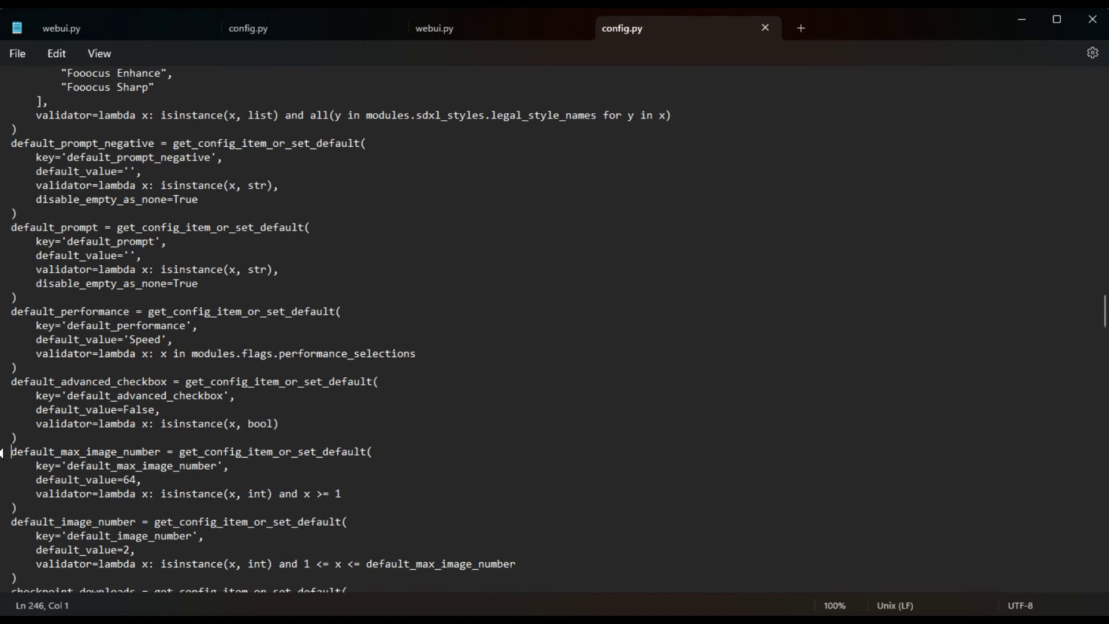
- Try 32, 64 and 100 as the default_value of default_max_image_number
left_click_drag(36, 480, 136, 481)
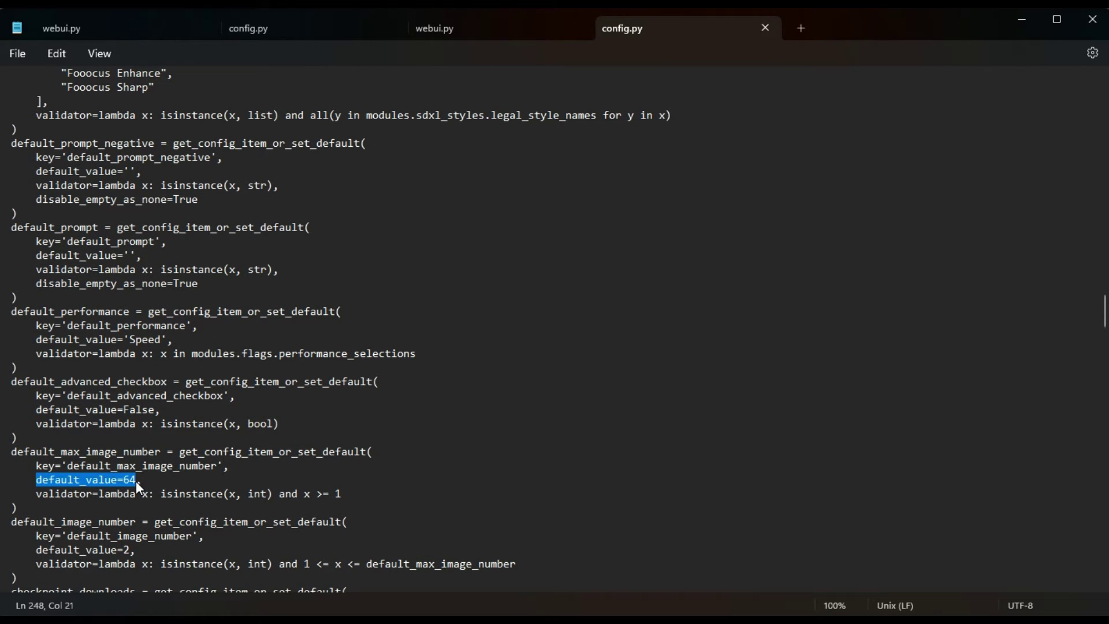
left_click(126, 480)
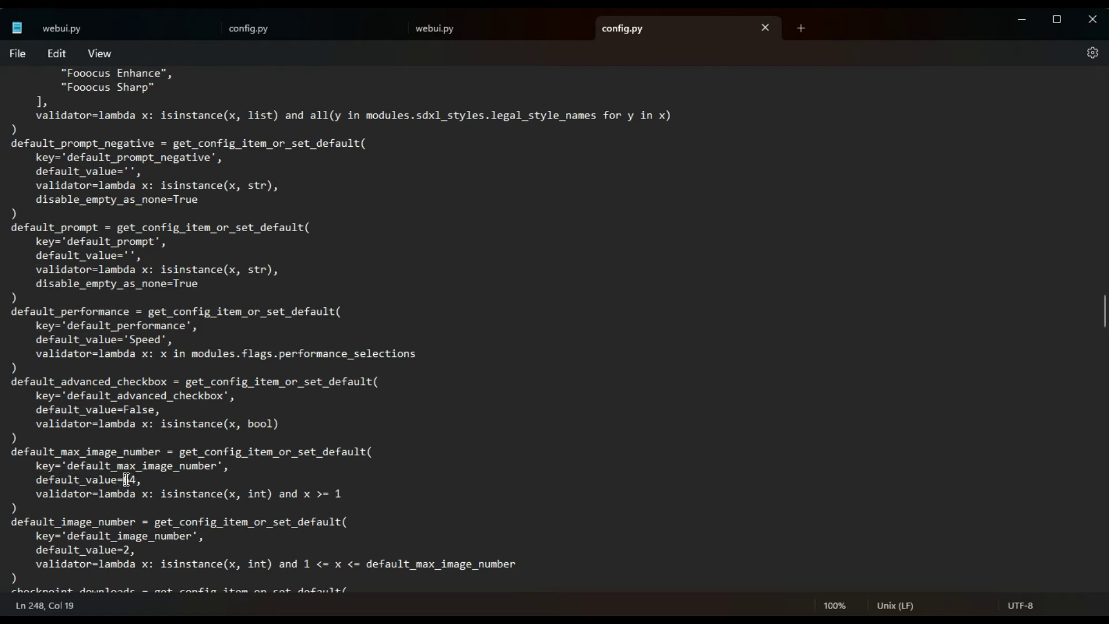
left_click_drag(126, 480, 133, 484)
type("32")
key("BackSpace")
key("BackSpace")
type("64")
key("BackSpace")
type("1")
key("BackSpace")
key("BackSpace")
type("100")
key("BackSpace")
key("BackSpace")
key("BackSpace")
- Set the default_value of default_max_image_number to 12 and save config.py
type("12")
left_click(17, 53)
left_click(26, 156)
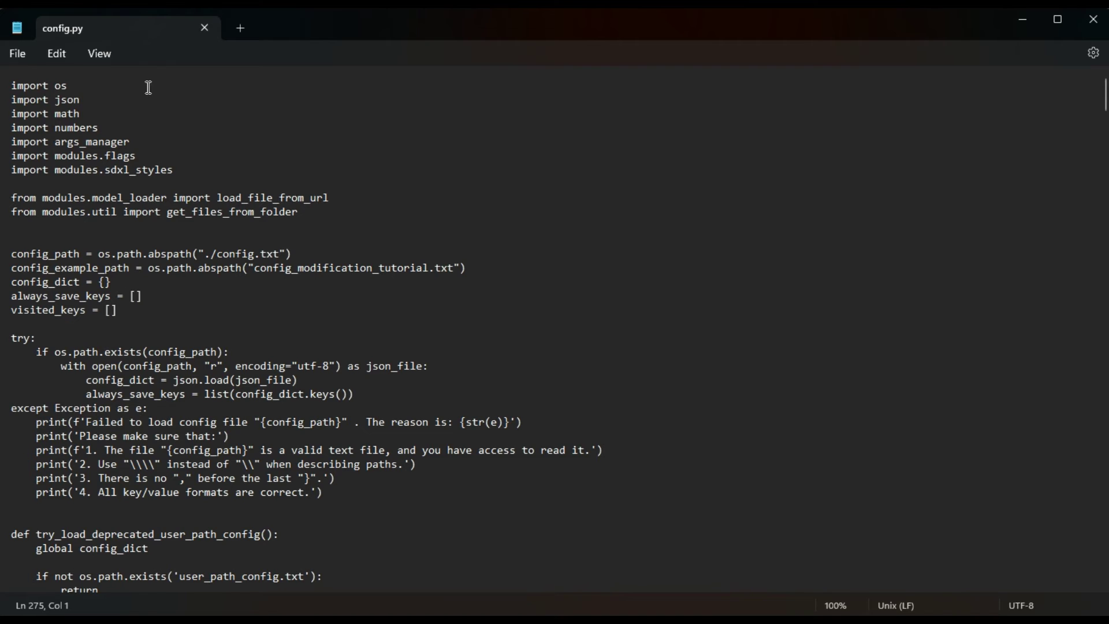
- In the available_aspect_ratios list at line 275 of config.py, replace the 704*1344 entry with 1080*1920
left_click(21, 52)
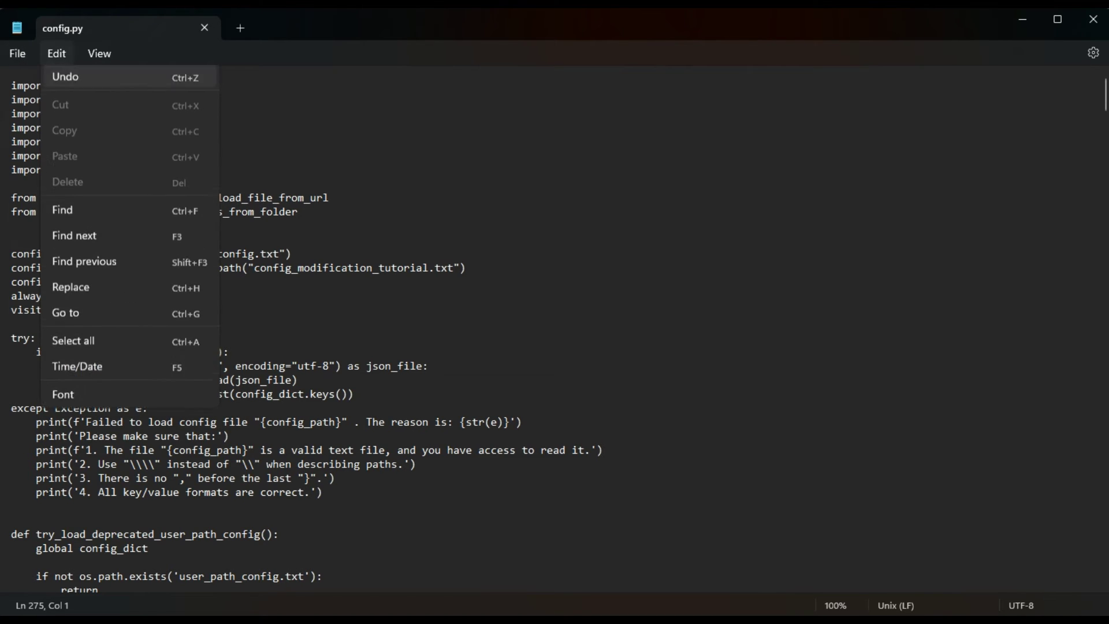
left_click(80, 314)
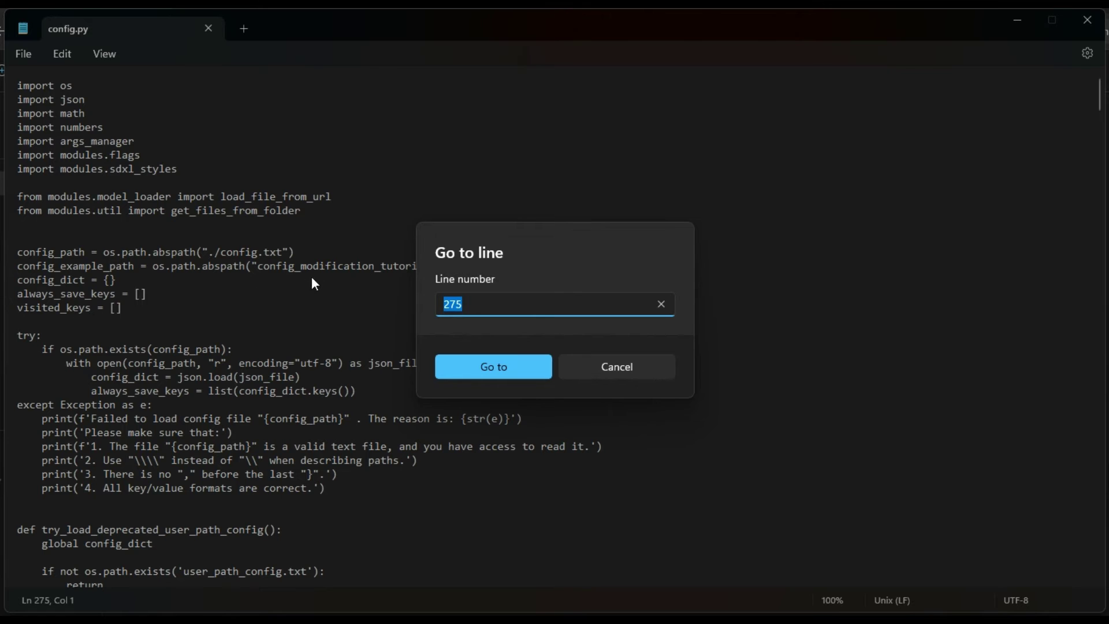
left_click(495, 372)
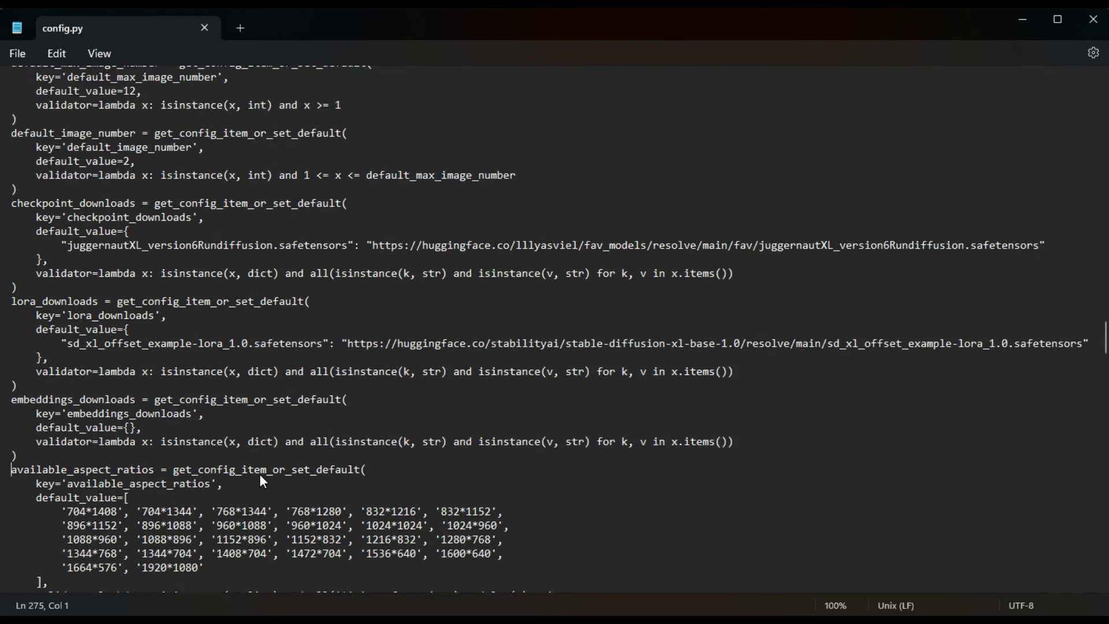
scroll(262, 481, "down", 2)
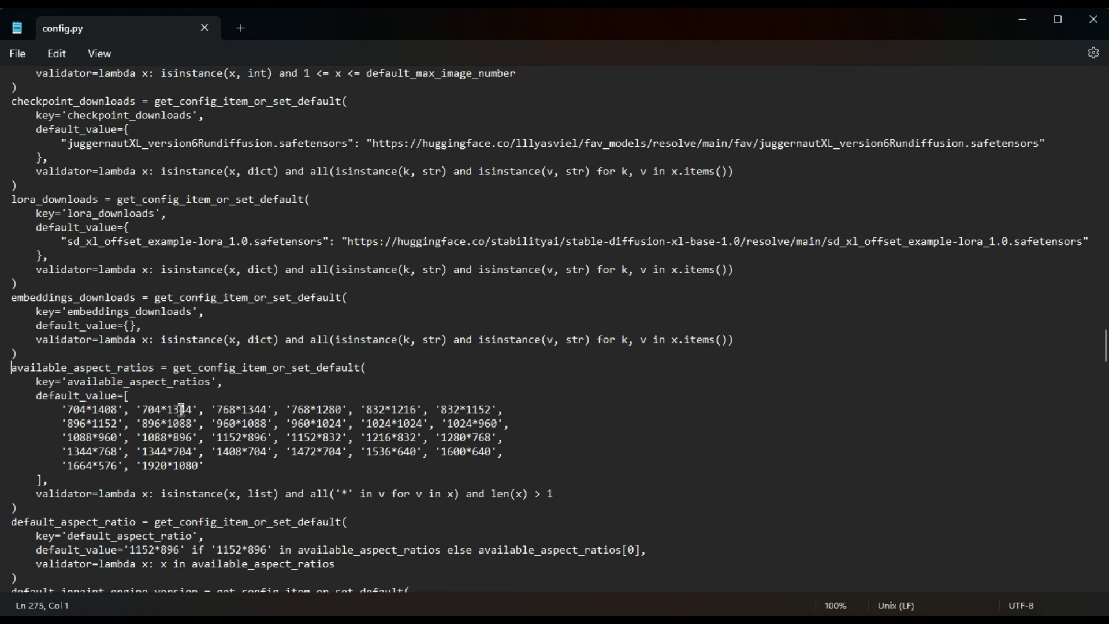
left_click_drag(191, 411, 141, 411)
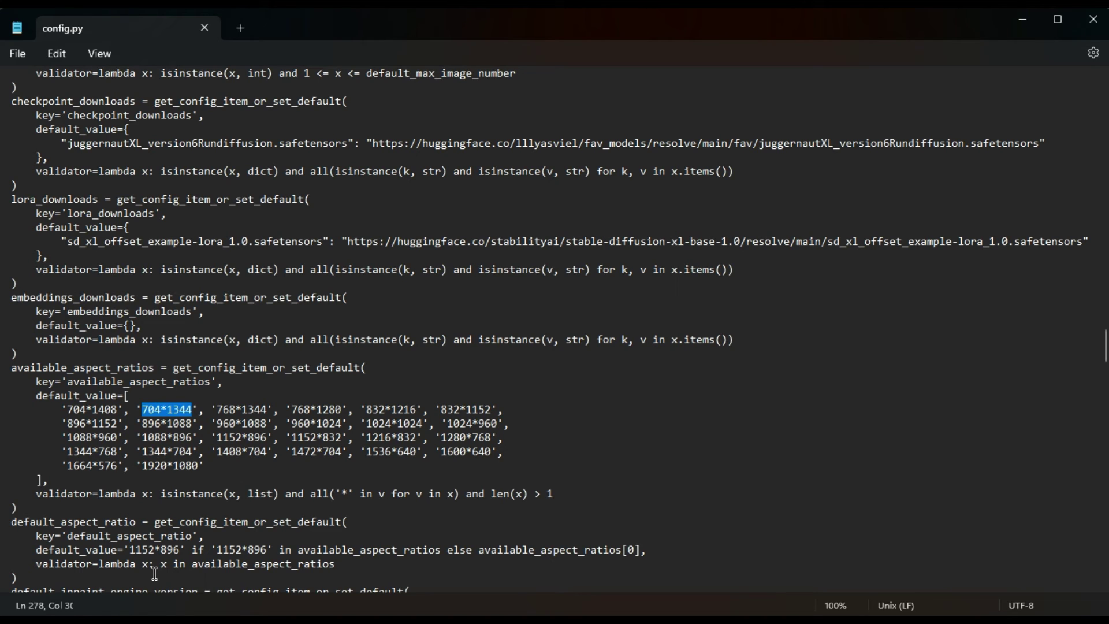
type("1080")
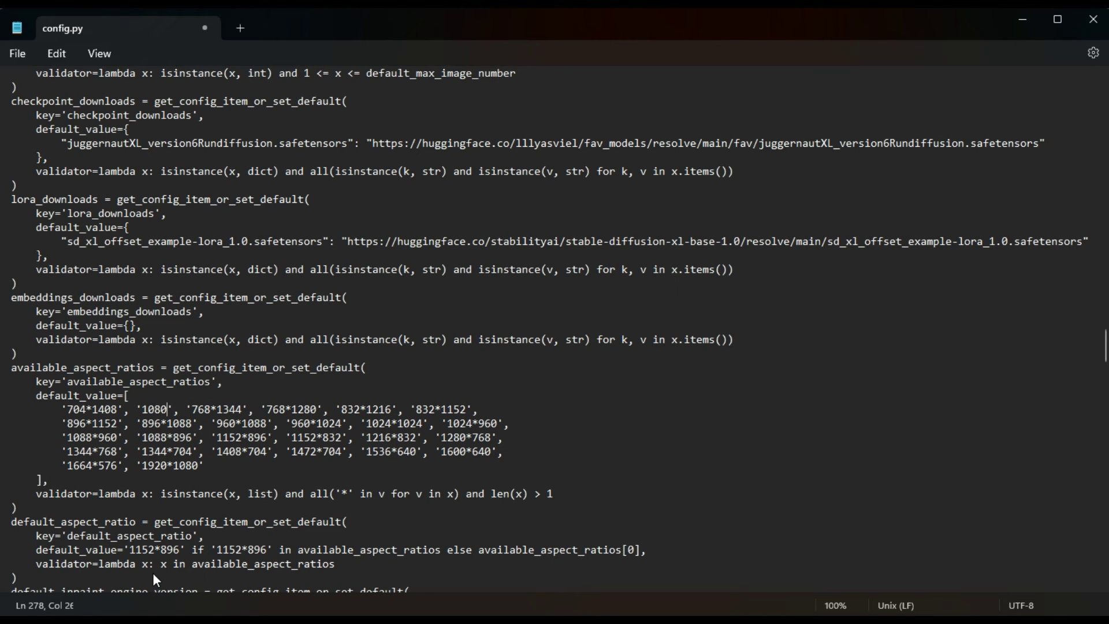
type("*1920")
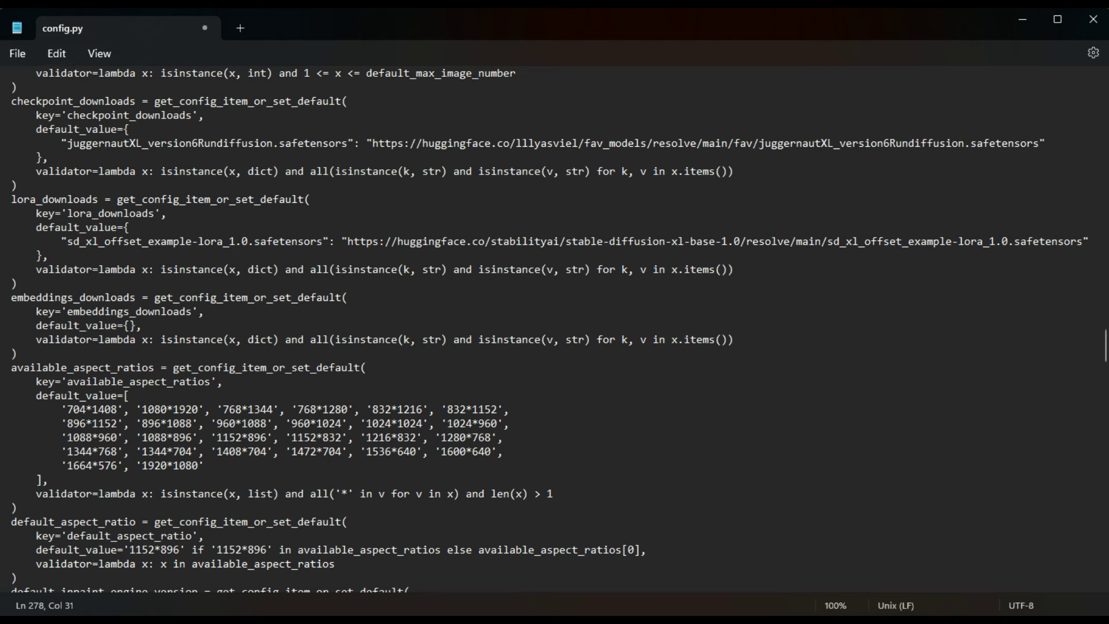
- Save the aspect ratio edit in config.py and close the file
left_click(15, 55)
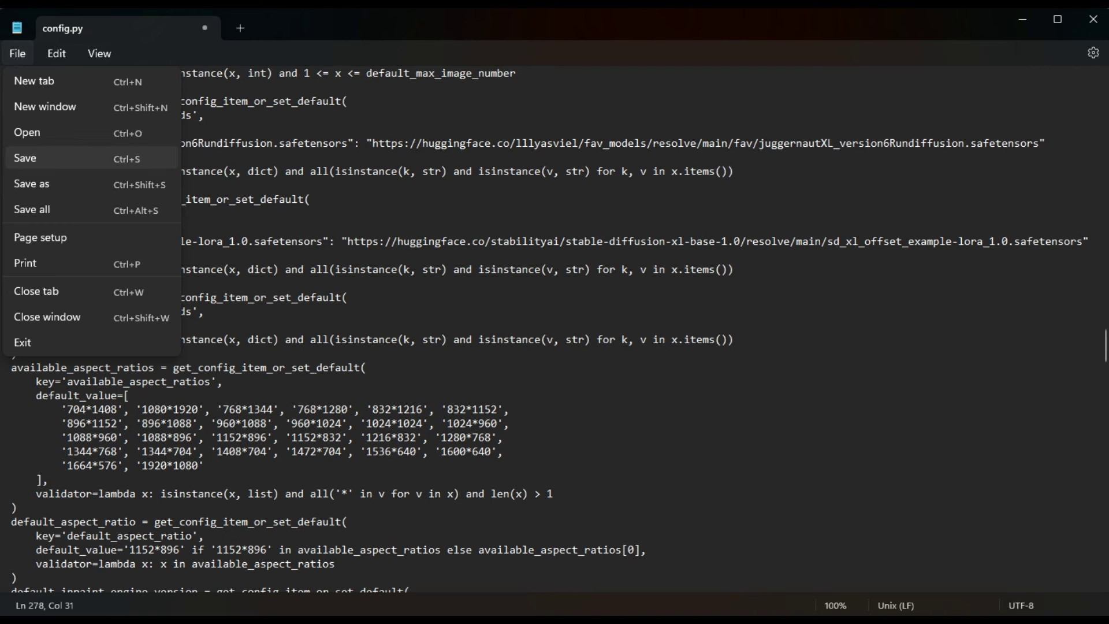
left_click(35, 158)
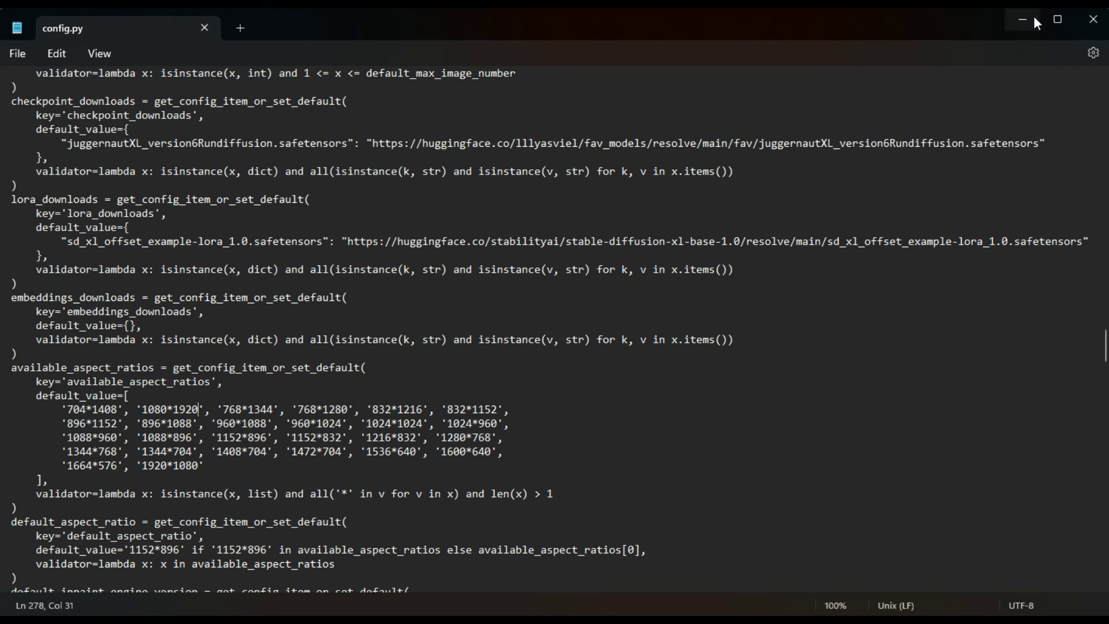
left_click(1094, 23)
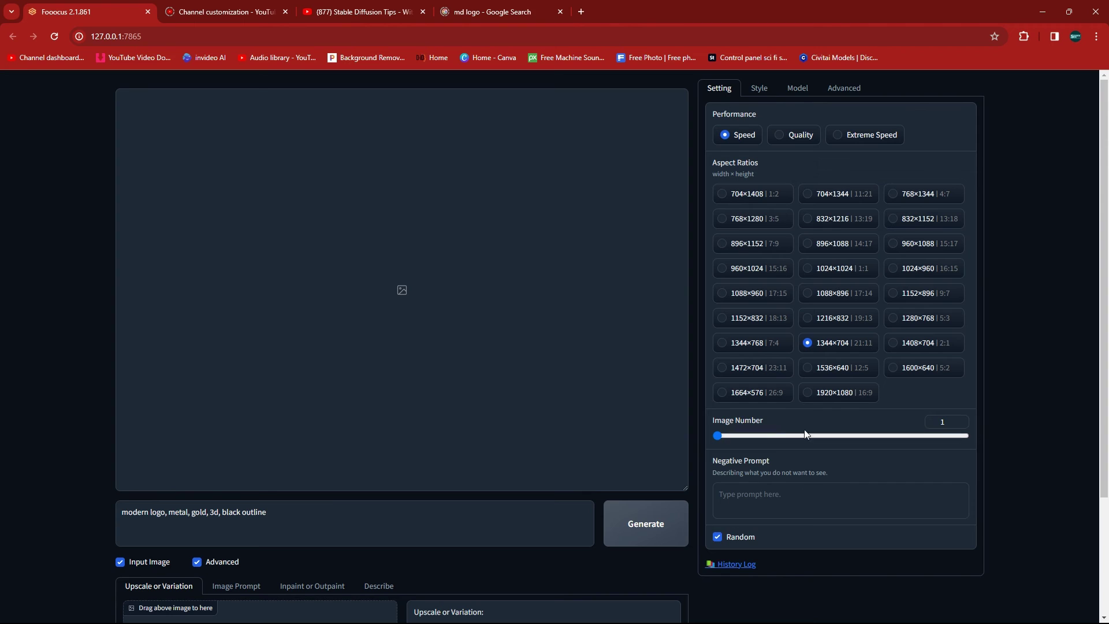
- Close the browser window with the old Fooocus session and relaunch Fooocus from the desktop's run shortcut
mouse_move(720, 435)
left_mouse_down()
mouse_move(970, 438)
mouse_move(704, 449)
left_mouse_up()
left_click(1096, 11)
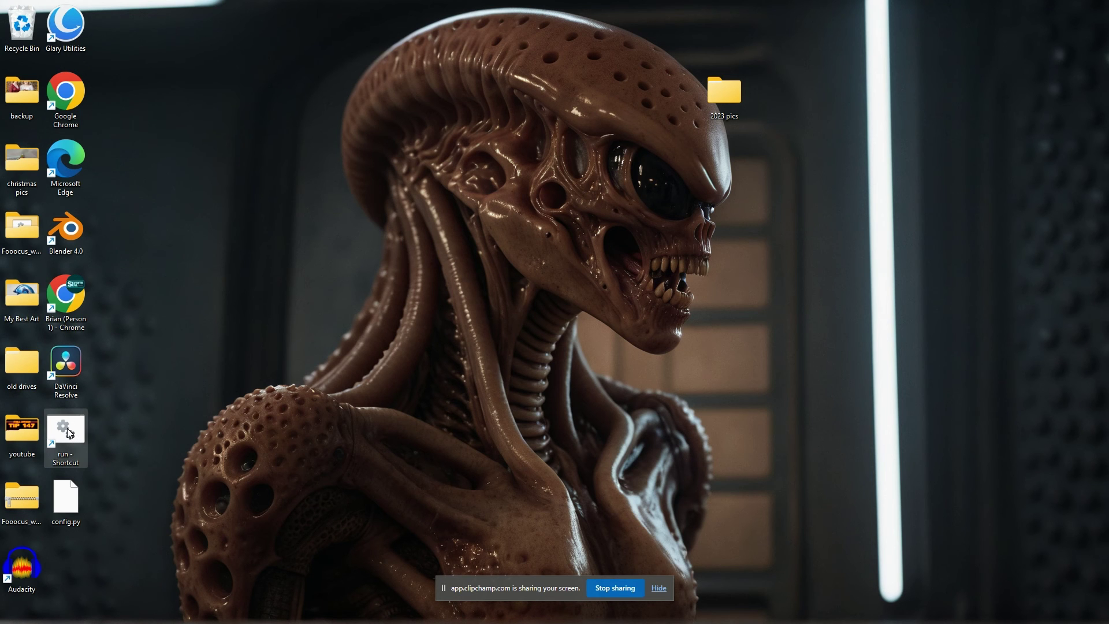
double_click(67, 430)
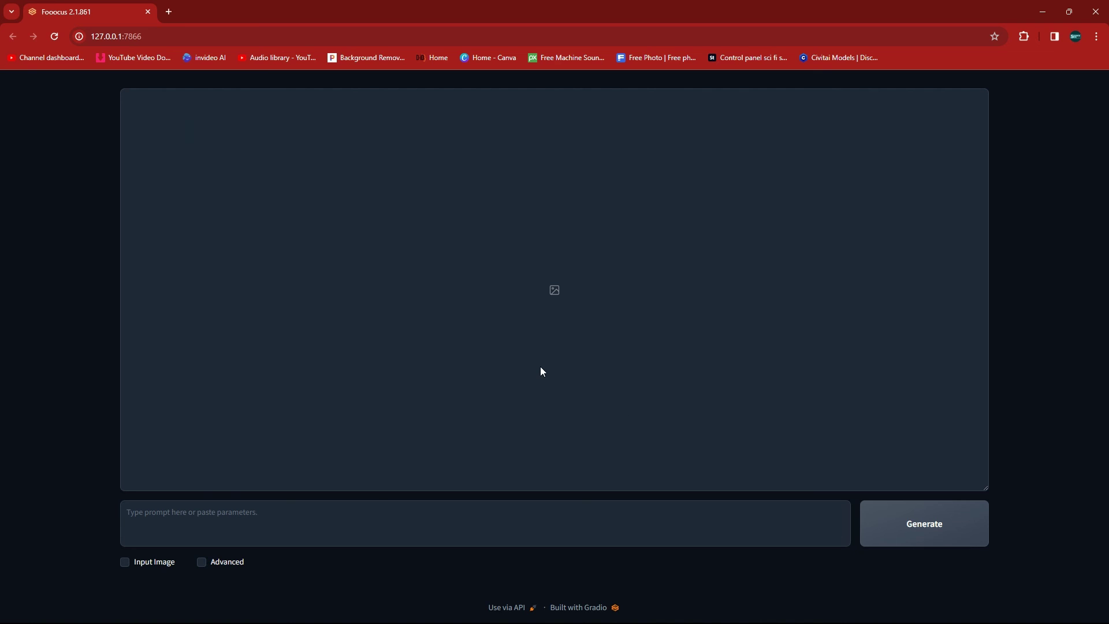
- Show the advanced settings in the relaunched Fooocus page and set Image Number to 7
left_click(202, 562)
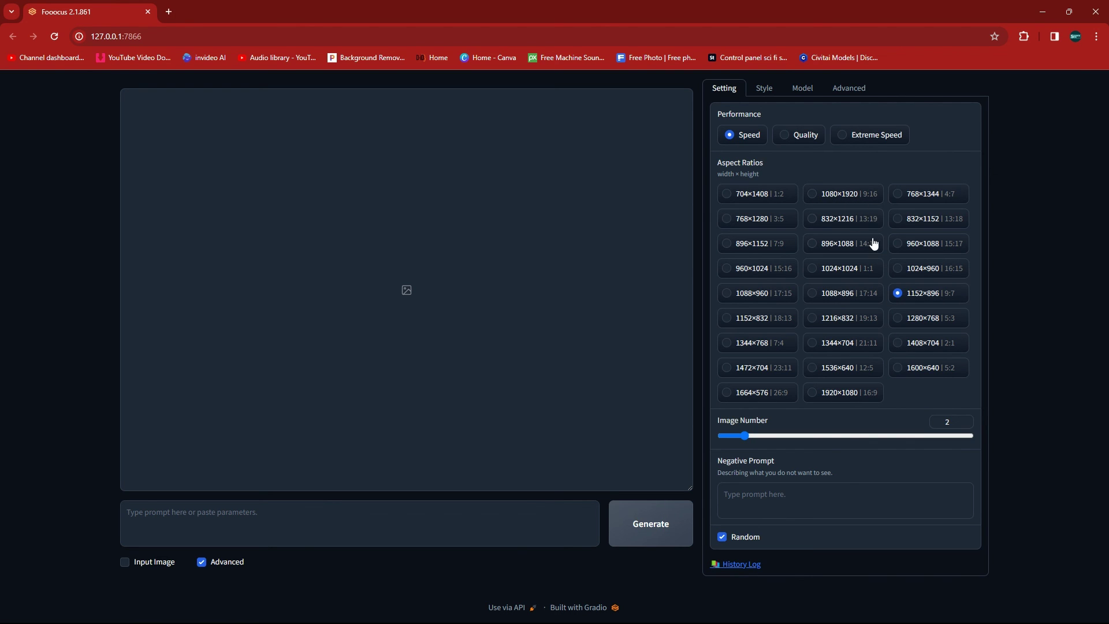
left_click_drag(756, 437, 857, 435)
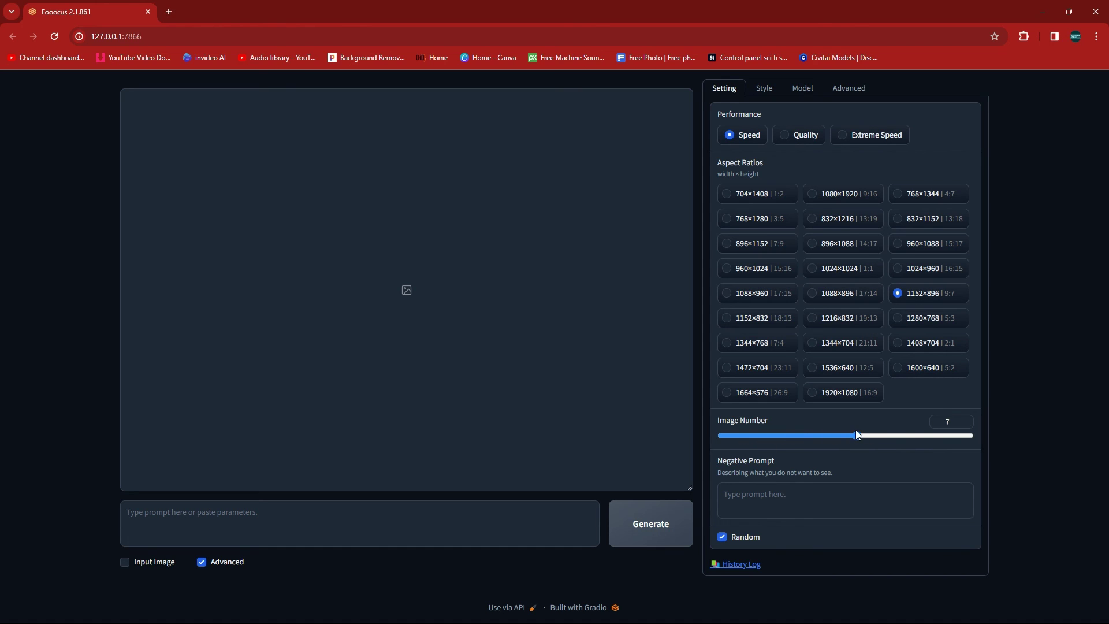